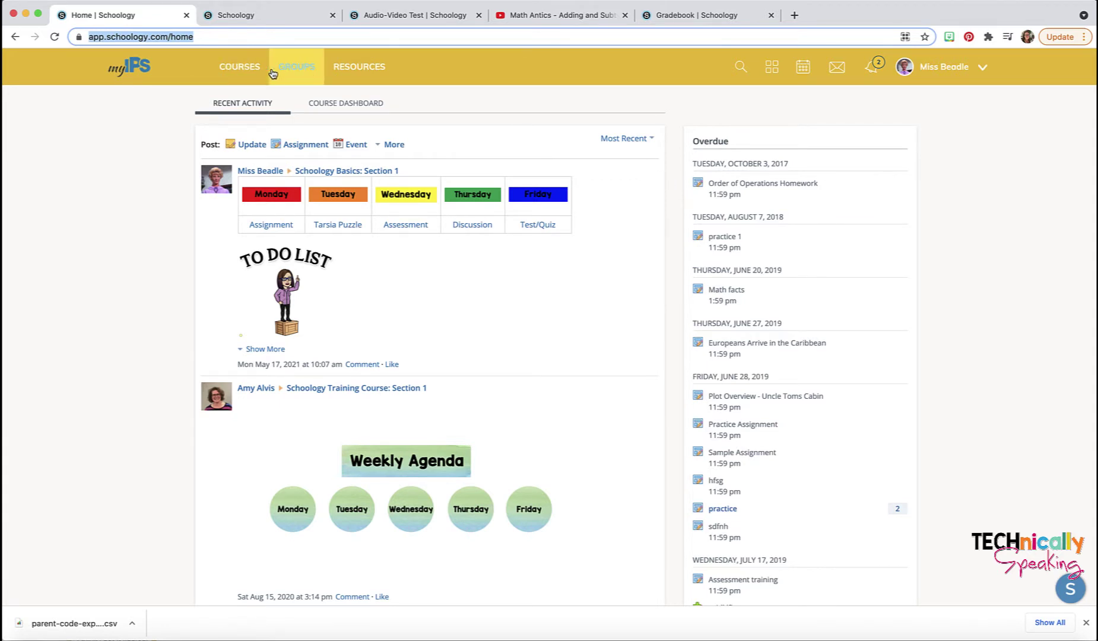
Step: Open My Resources and show the Add Resources menu of resource types
{"action": "left_click", "coordinate": [369, 68]}
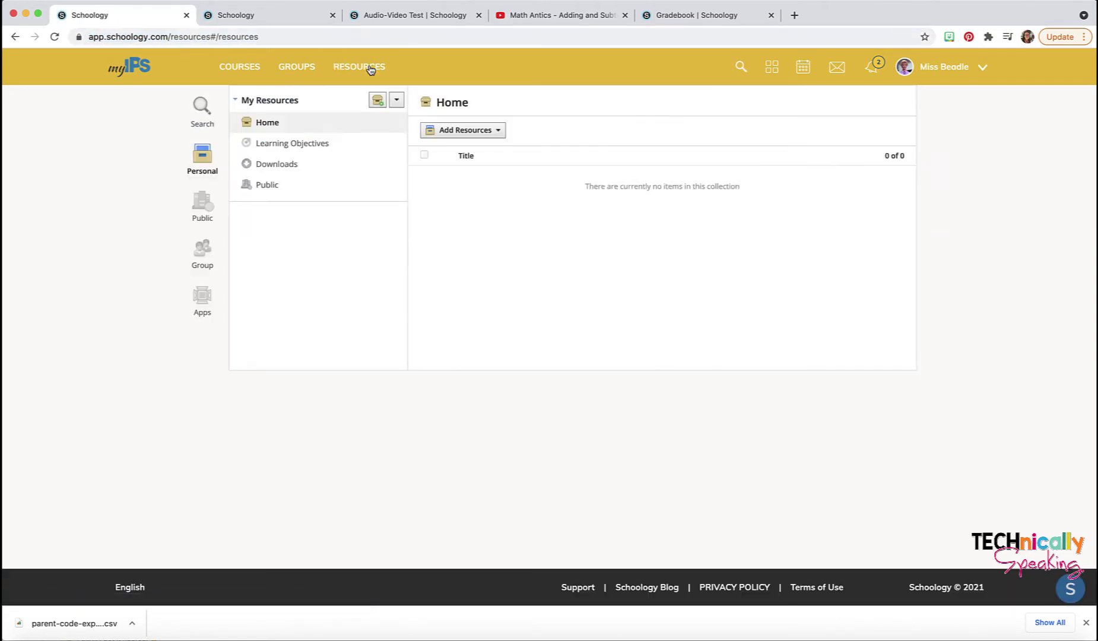
{"action": "left_click", "coordinate": [463, 131]}
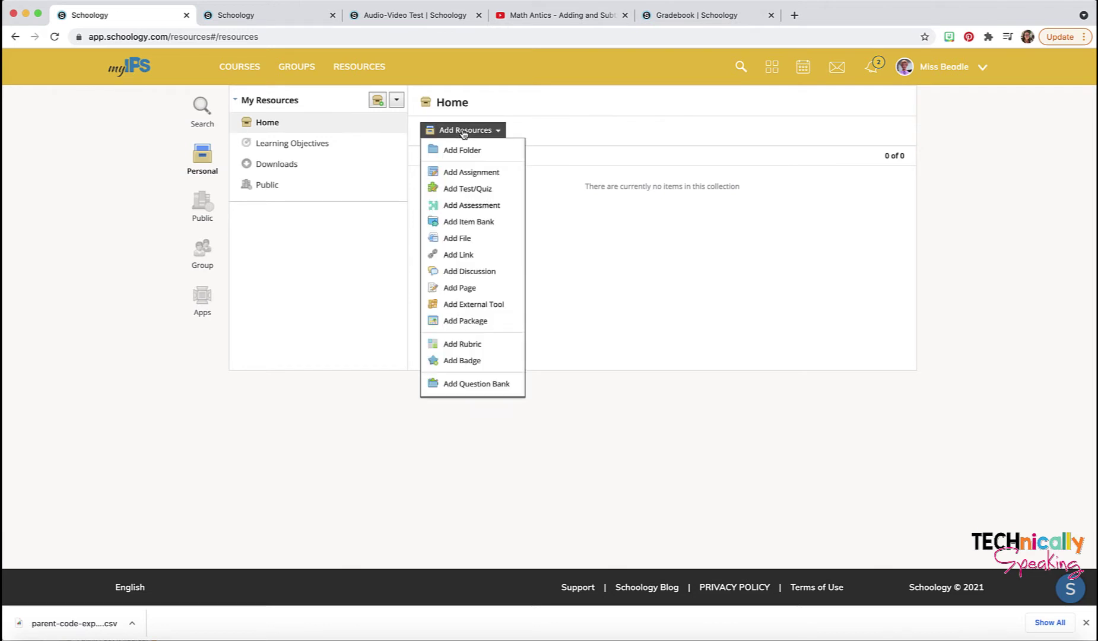
Step: Add a new rubric, enlarge its editor, and title it 'Constructed Response'
{"action": "left_click", "coordinate": [463, 344]}
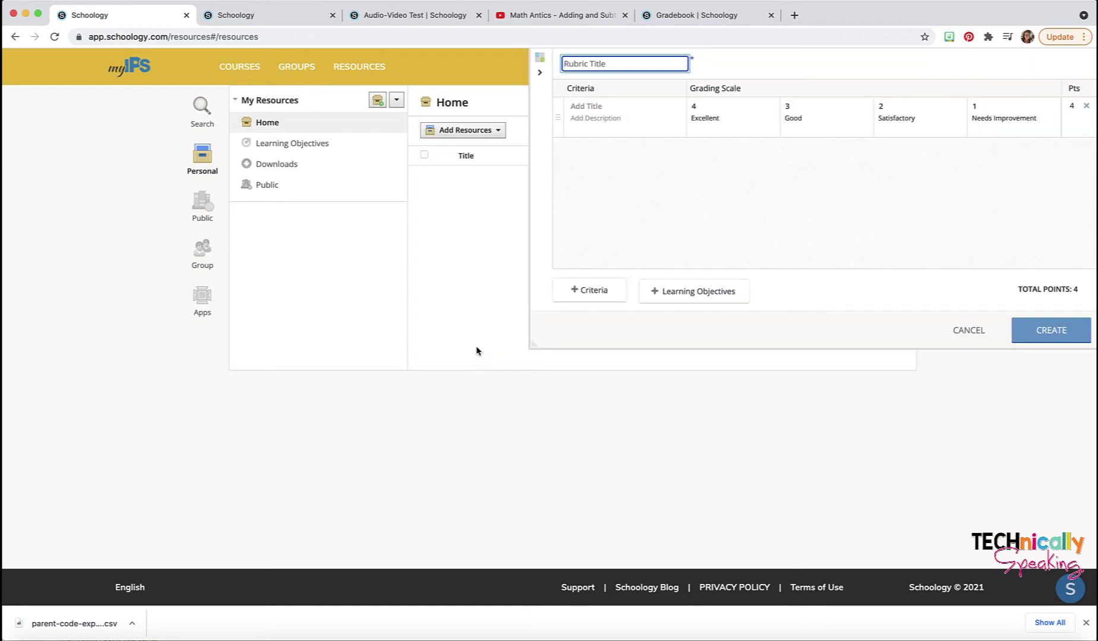
{"action": "left_click_drag", "start_coordinate": [531, 348], "coordinate": [429, 358]}
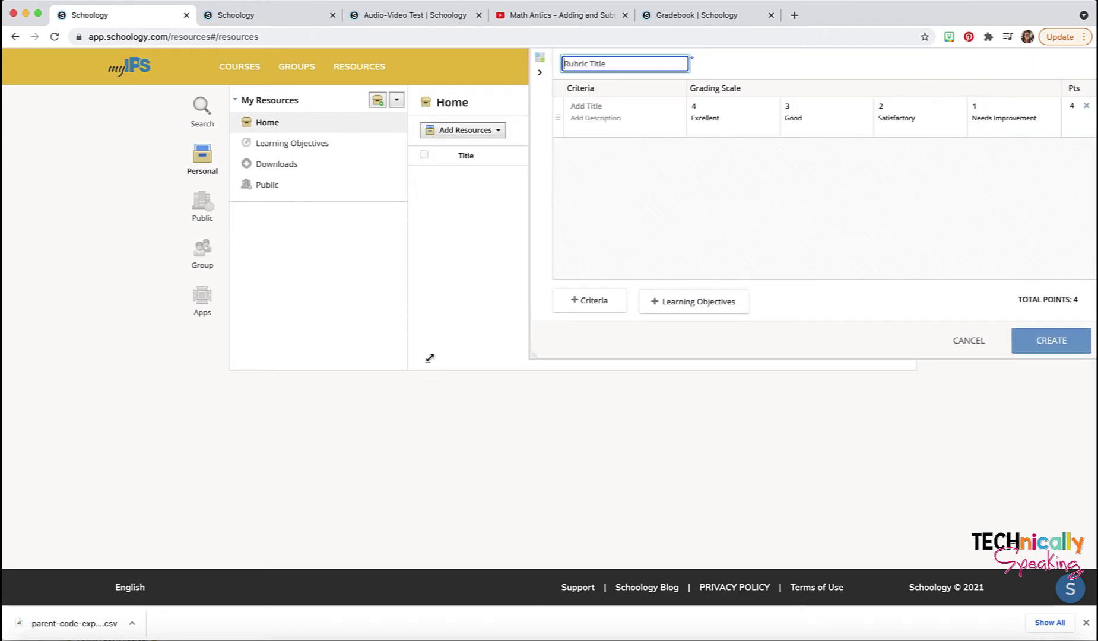
{"action": "left_click", "coordinate": [589, 65]}
{"action": "type", "text": "Constructed Res"}
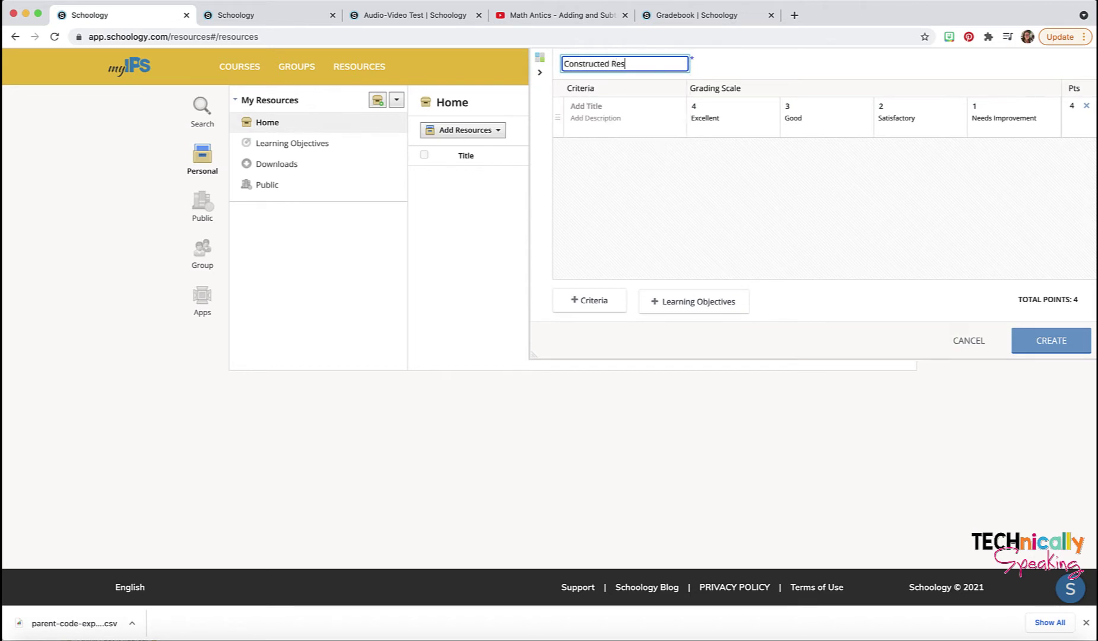
{"action": "type", "text": "o"}
{"action": "key", "text": "BackSpace"}
{"action": "type", "text": "ponce"}
{"action": "key", "text": "BackSpace"}
{"action": "key", "text": "BackSpace"}
{"action": "key", "text": "BackSpace"}
{"action": "key", "text": "BackSpace"}
{"action": "type", "text": "ponse"}
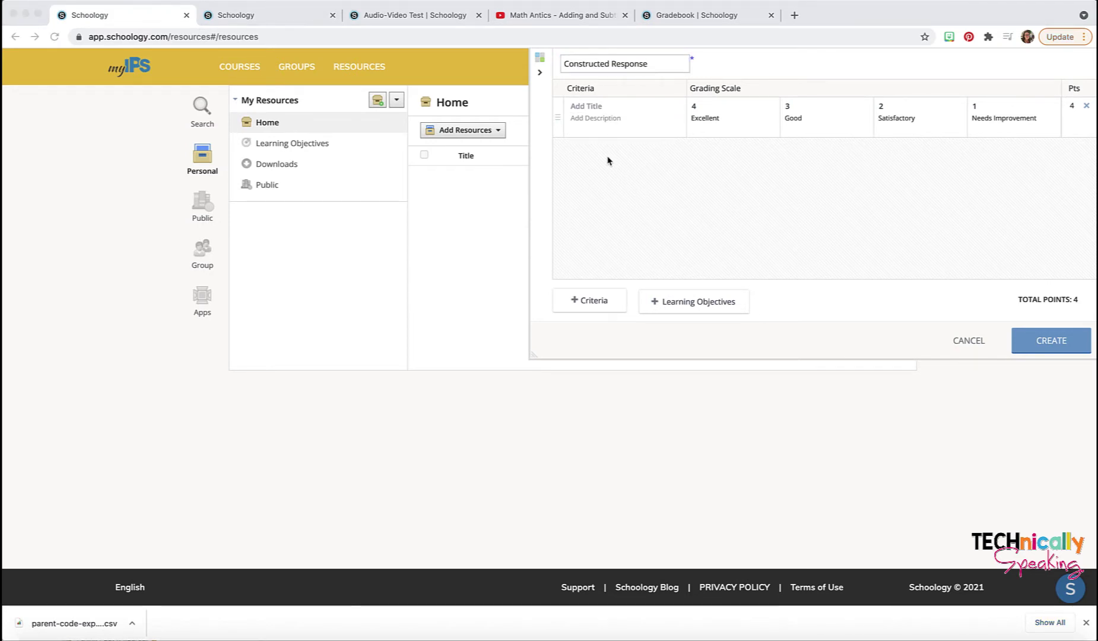
Step: Name the first criterion 'Content' and remove the 4-point Excellent level
{"action": "left_click", "coordinate": [591, 108]}
{"action": "type", "text": "con"}
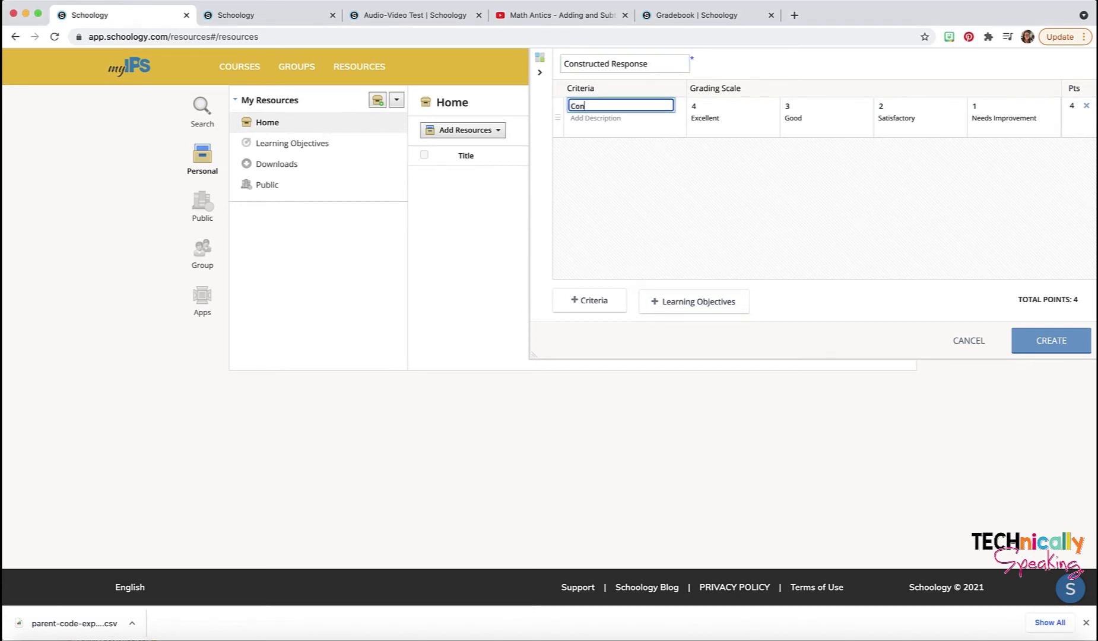
{"action": "type", "text": "tent"}
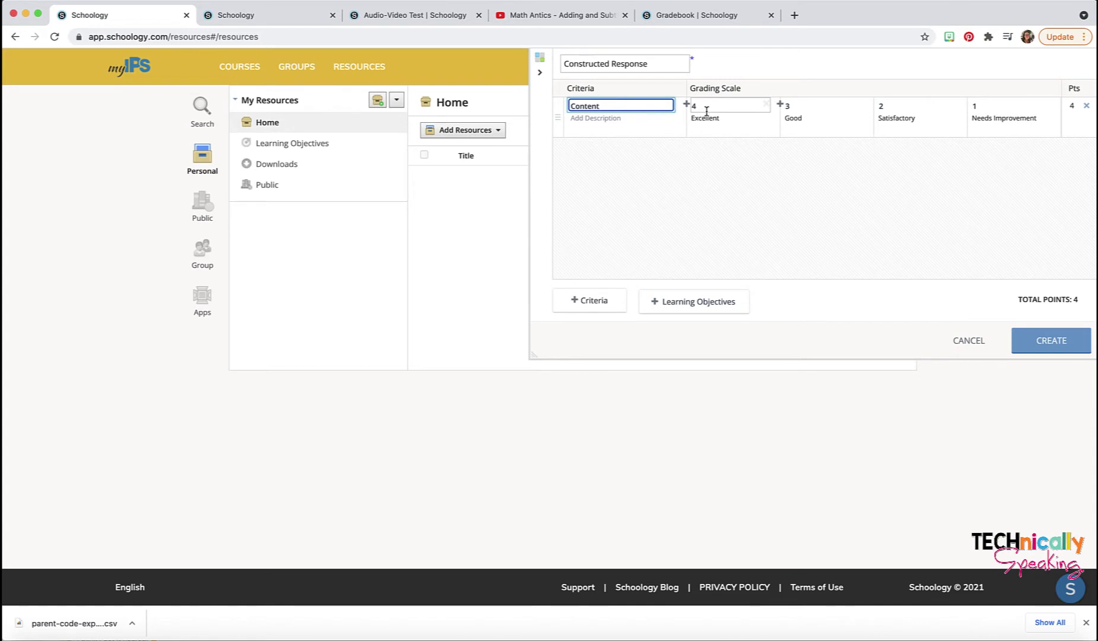
{"action": "left_click", "coordinate": [767, 107]}
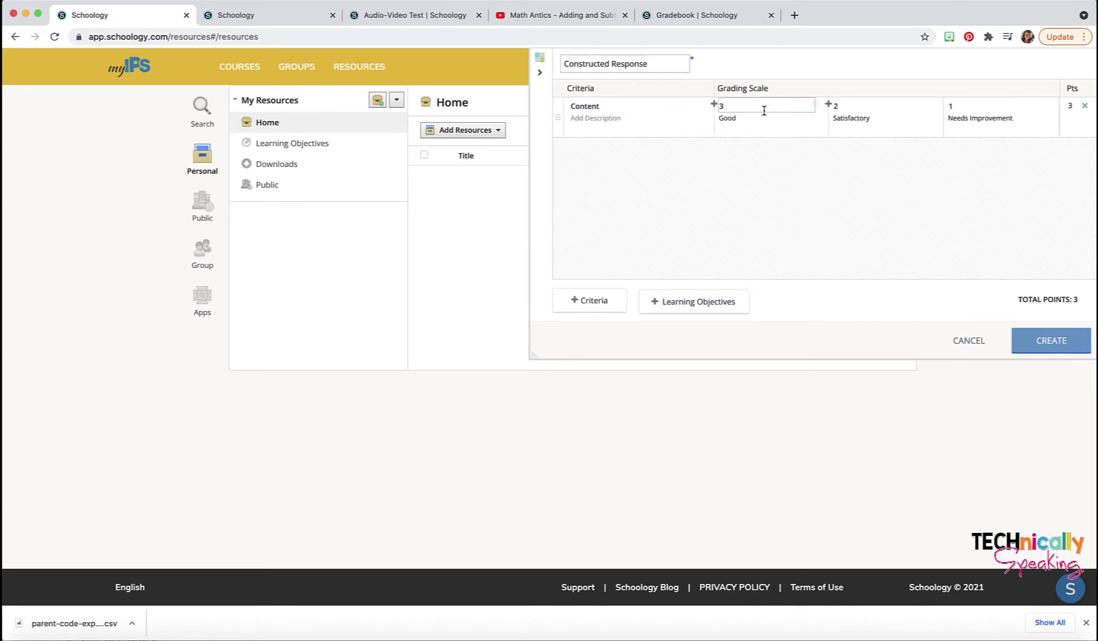
Step: Rescore Good, Satisfactory and Needs Improvement as 2, 1 and 0 points
{"action": "left_click", "coordinate": [727, 106]}
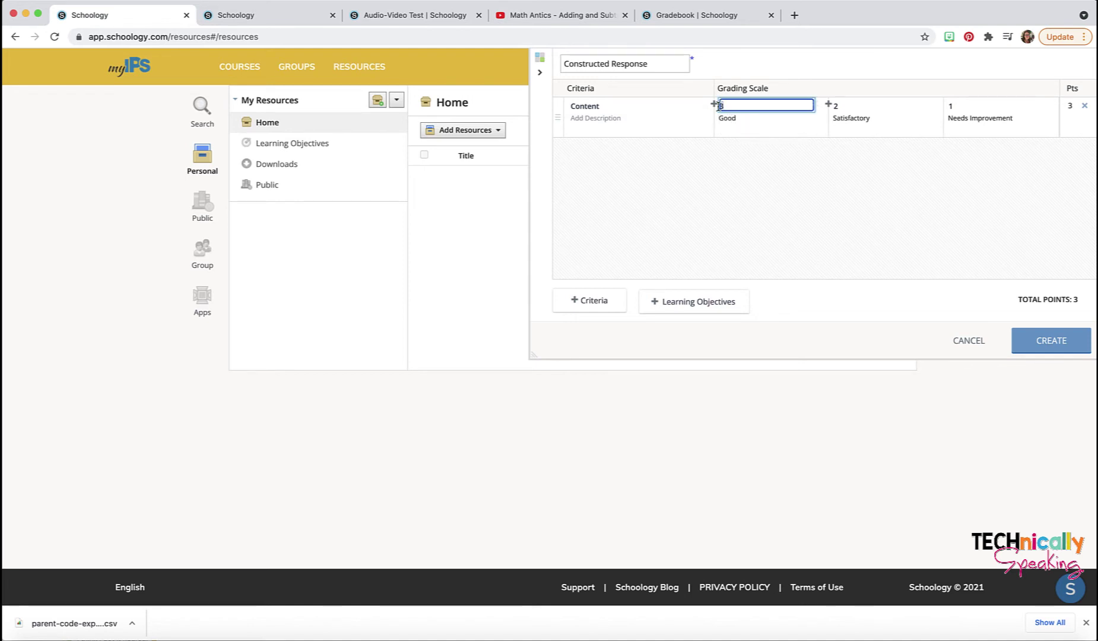
{"action": "key", "text": "BackSpace"}
{"action": "type", "text": "2"}
{"action": "left_click", "coordinate": [834, 107]}
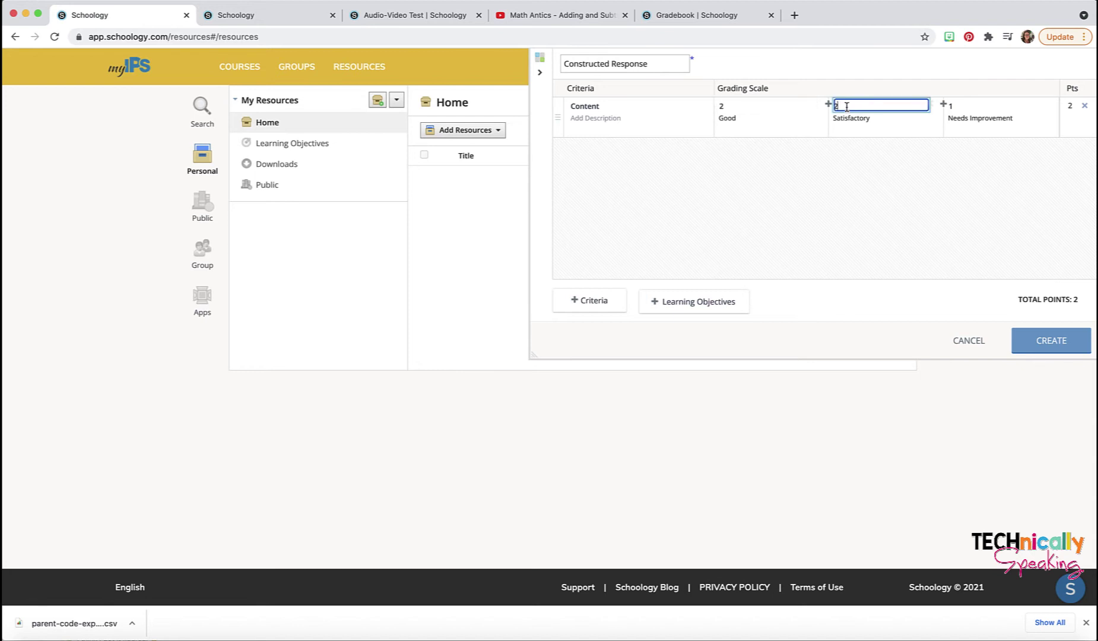
{"action": "type", "text": "1"}
{"action": "left_click", "coordinate": [958, 106]}
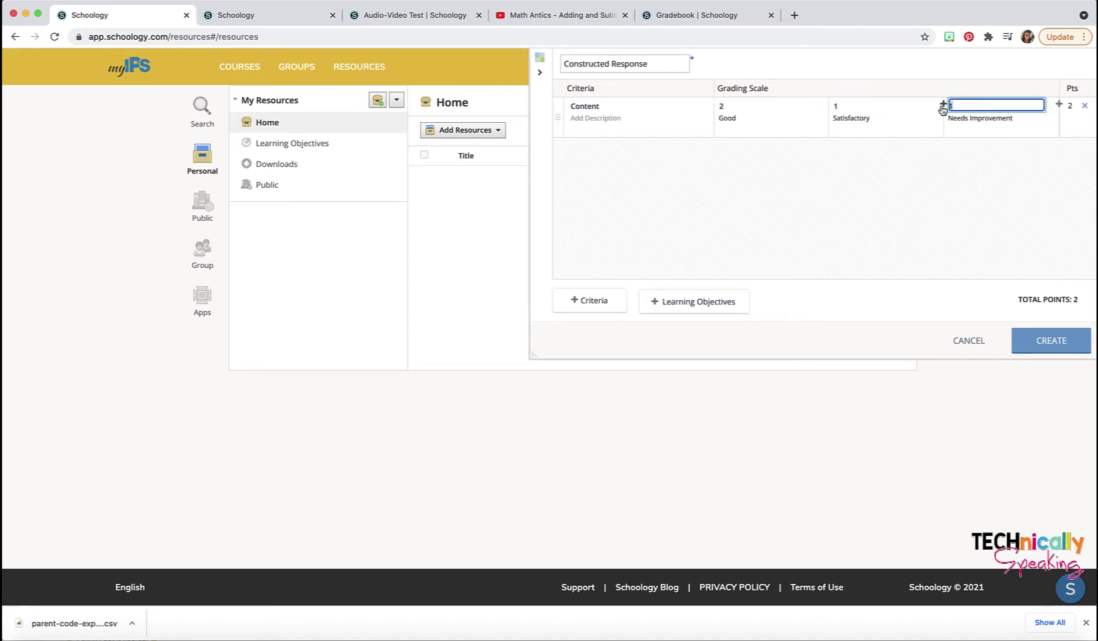
{"action": "type", "text": "0"}
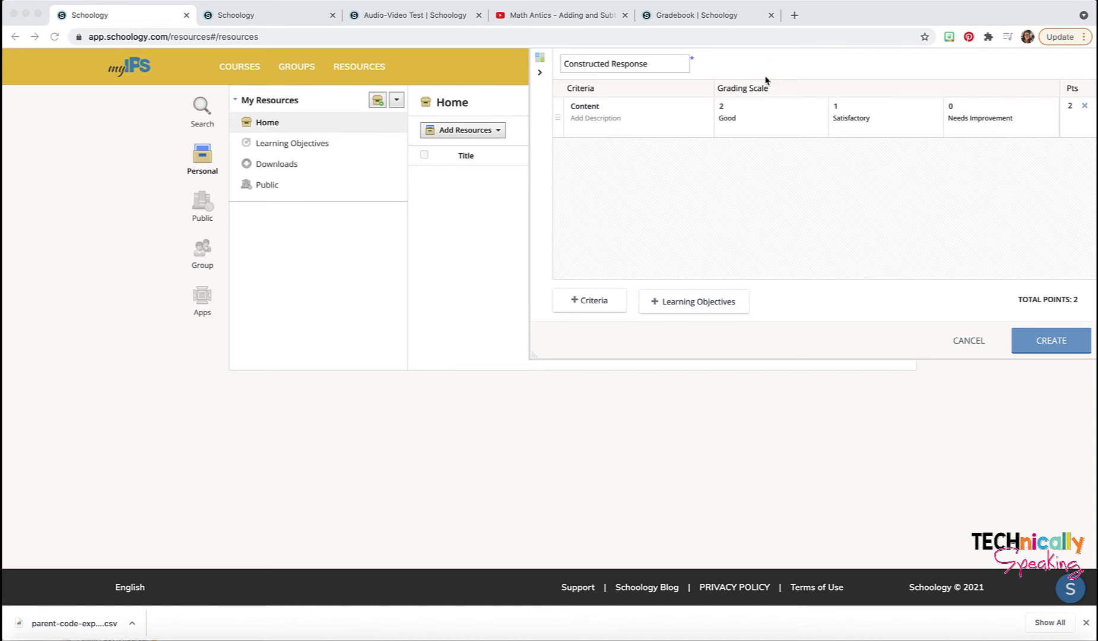
Step: Paste the prepared descriptions into Content's 2-, 1- and 0-point levels
{"action": "left_click", "coordinate": [738, 119]}
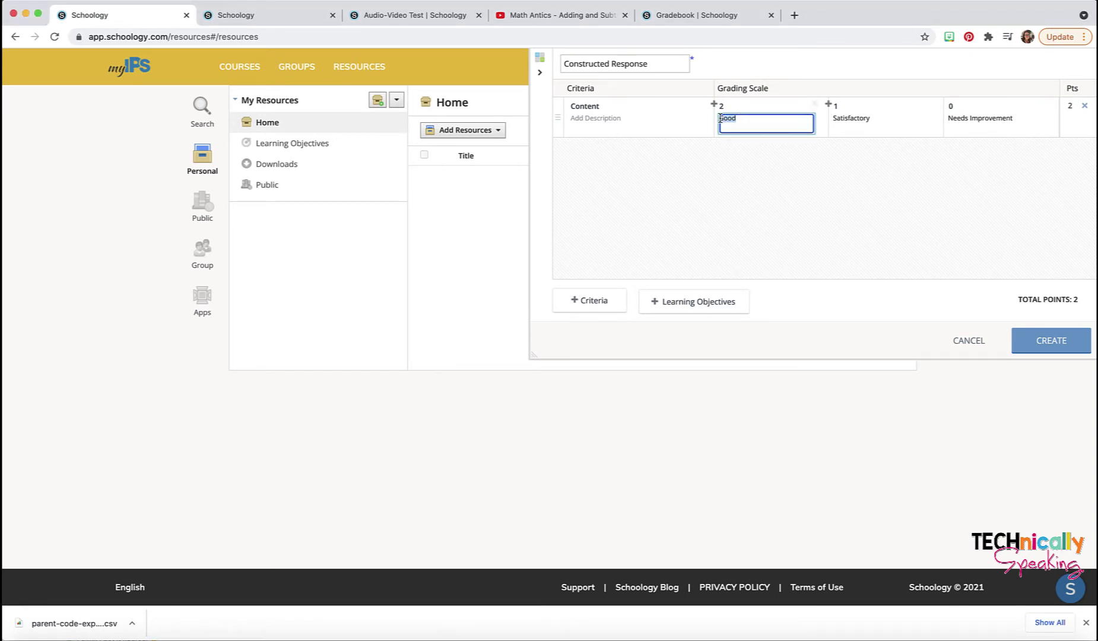
{"action": "type", "text": "A score of two indicates a thorough understanding of the mathematical concepts embodied in the task. The response shows content related work executed correctly and completely"}
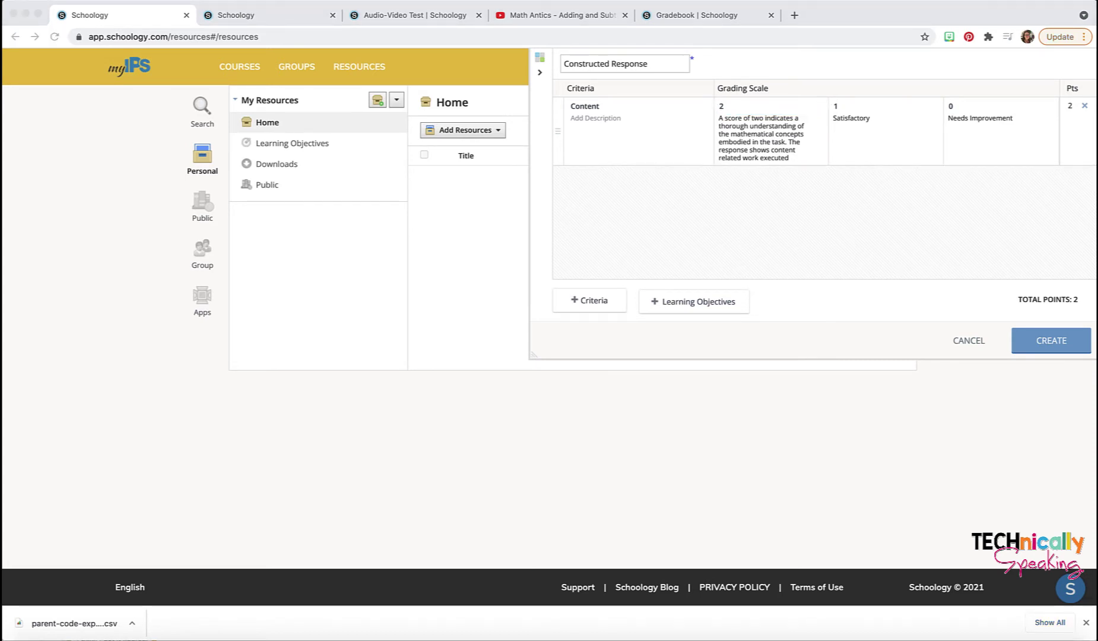
{"action": "left_click", "coordinate": [847, 122]}
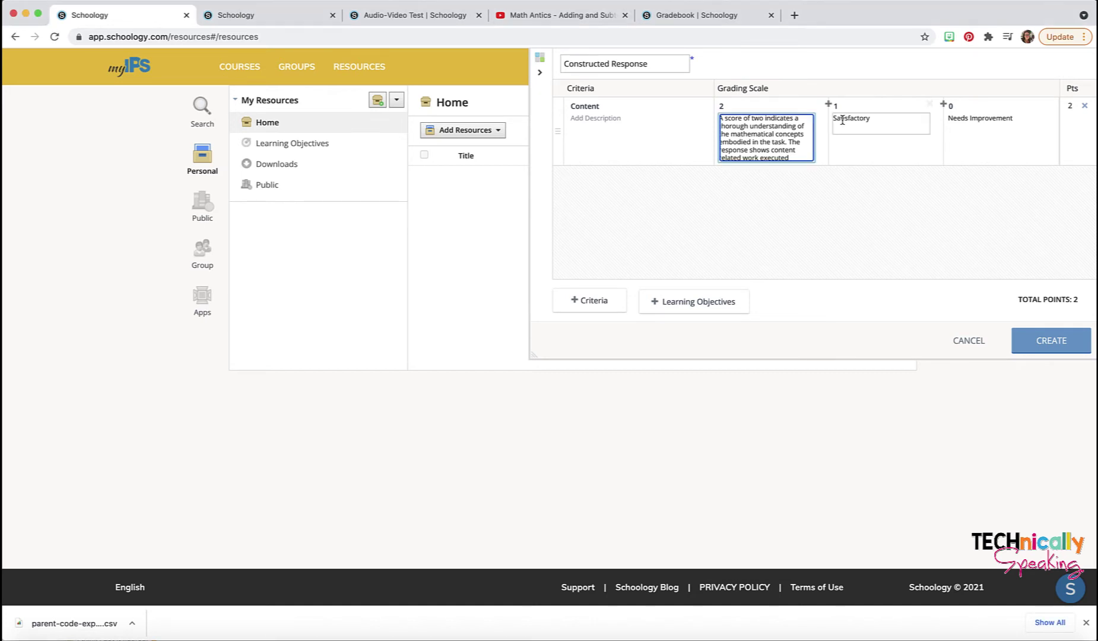
{"action": "type", "text": "A score of one indicates a partial understanding of the mathematical concepts embodied in the task. The response contains errors in the content related work."}
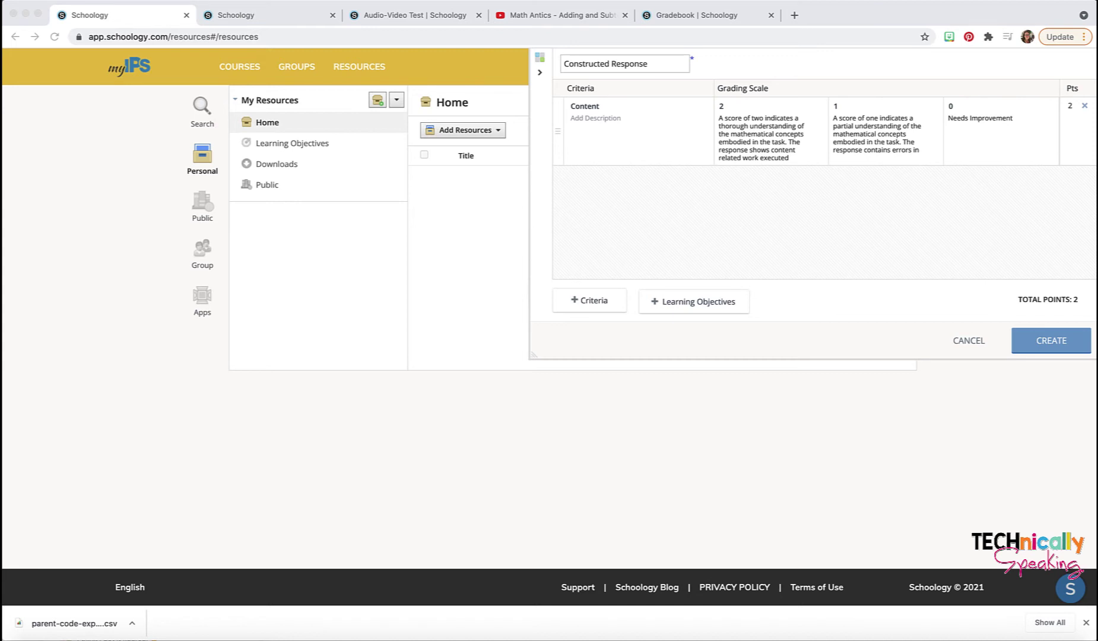
{"action": "left_click", "coordinate": [953, 122]}
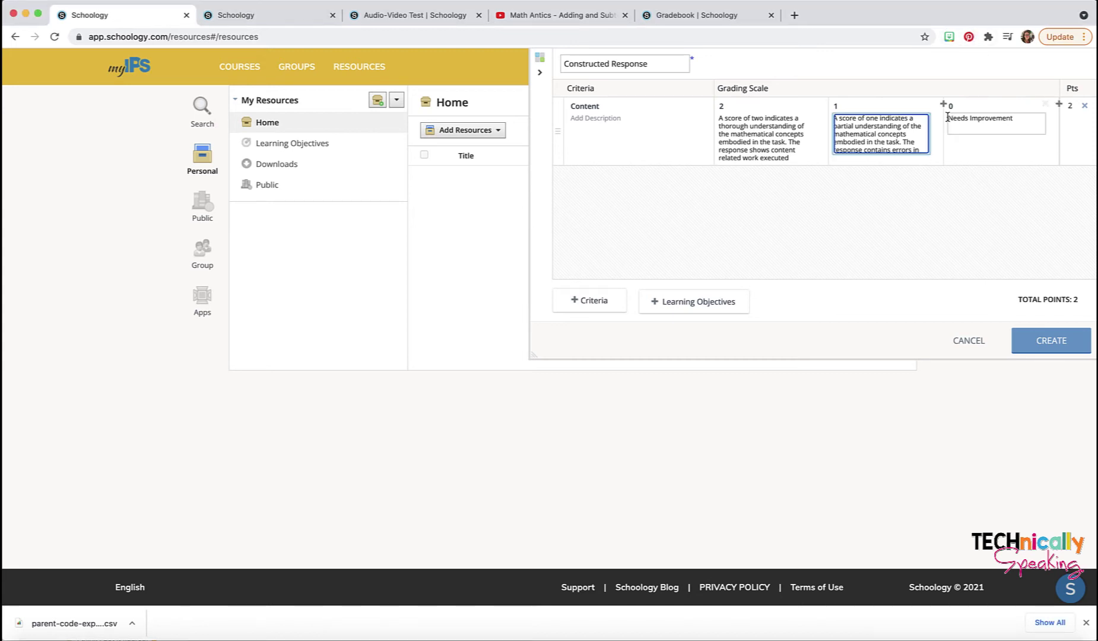
{"action": "type", "text": "A score of zero indicates limited or no understanding of the mathematical concepts embodied in the task."}
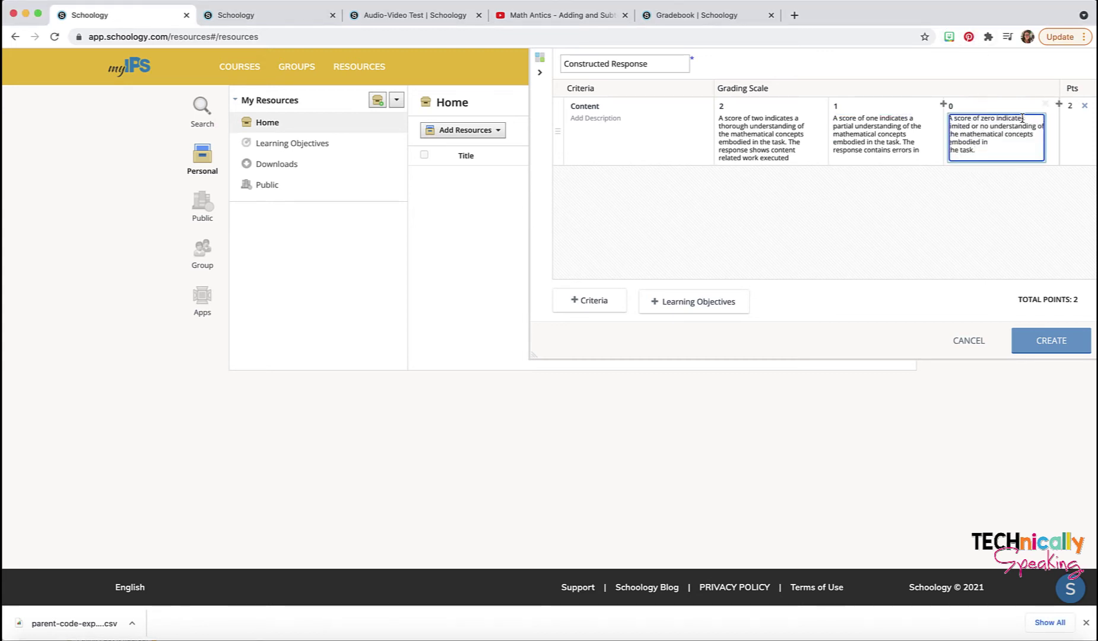
{"action": "left_click", "coordinate": [981, 200]}
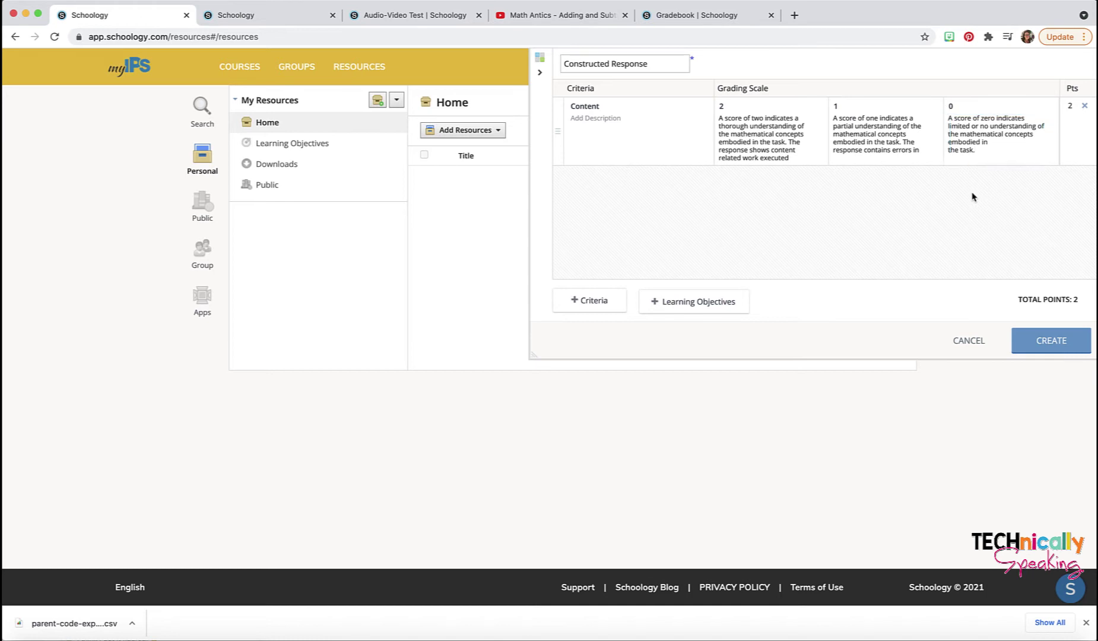
Step: Add a second criterion named 'Process'
{"action": "left_click", "coordinate": [603, 306]}
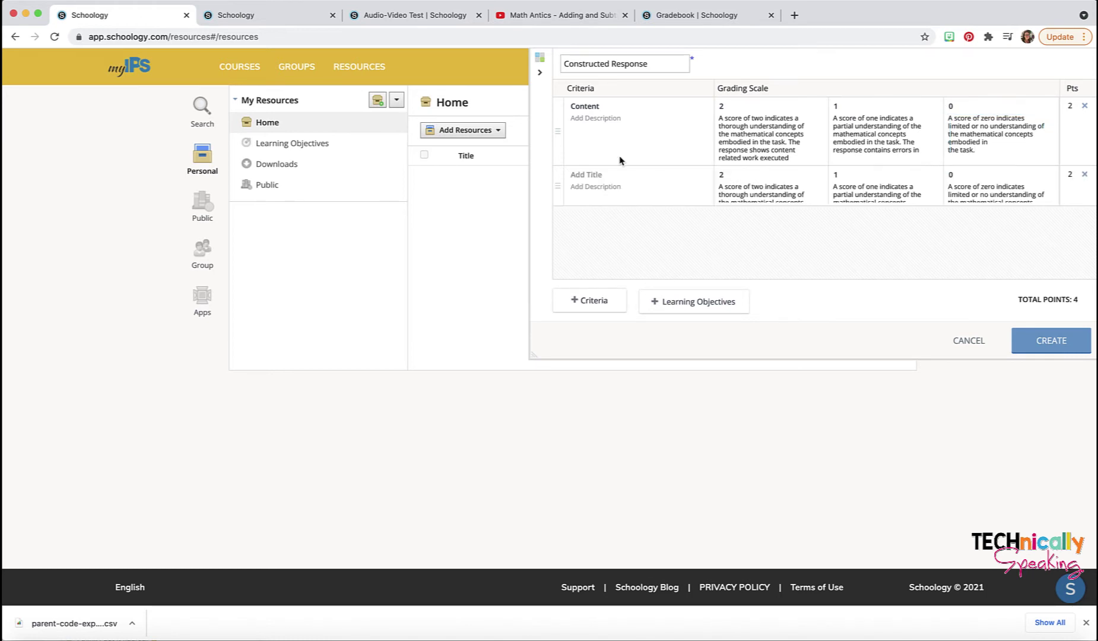
{"action": "left_click", "coordinate": [605, 173]}
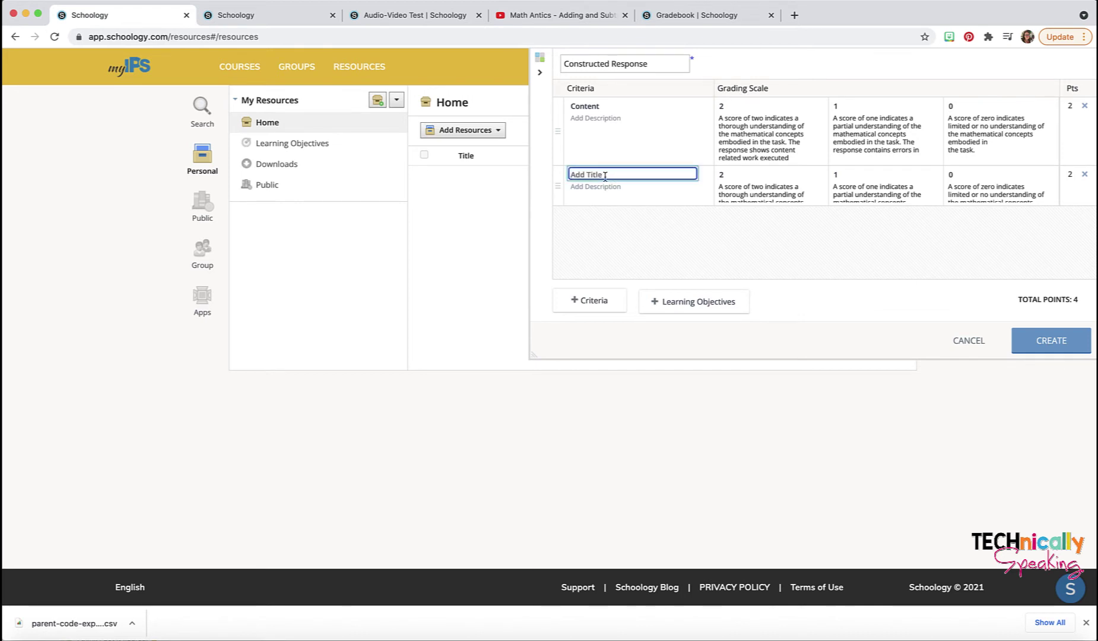
{"action": "type", "text": "Process"}
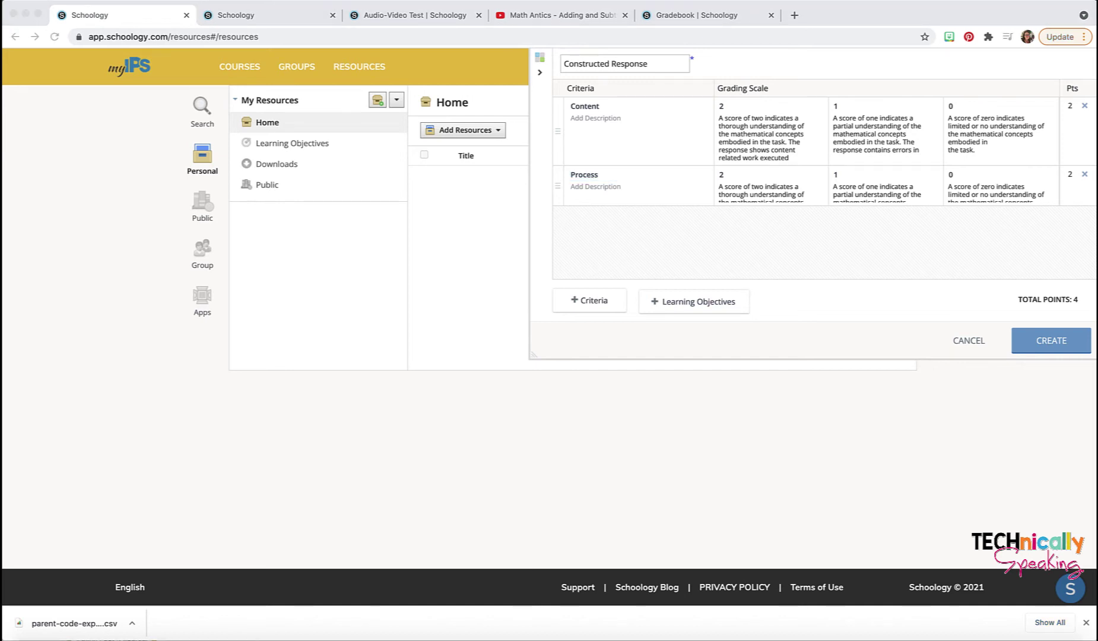
Step: Replace Process's 2-point and 1-point descriptions with the prepared processes wording
{"action": "left_click", "coordinate": [755, 190]}
{"action": "left_click_drag", "start_coordinate": [720, 189], "coordinate": [805, 193]}
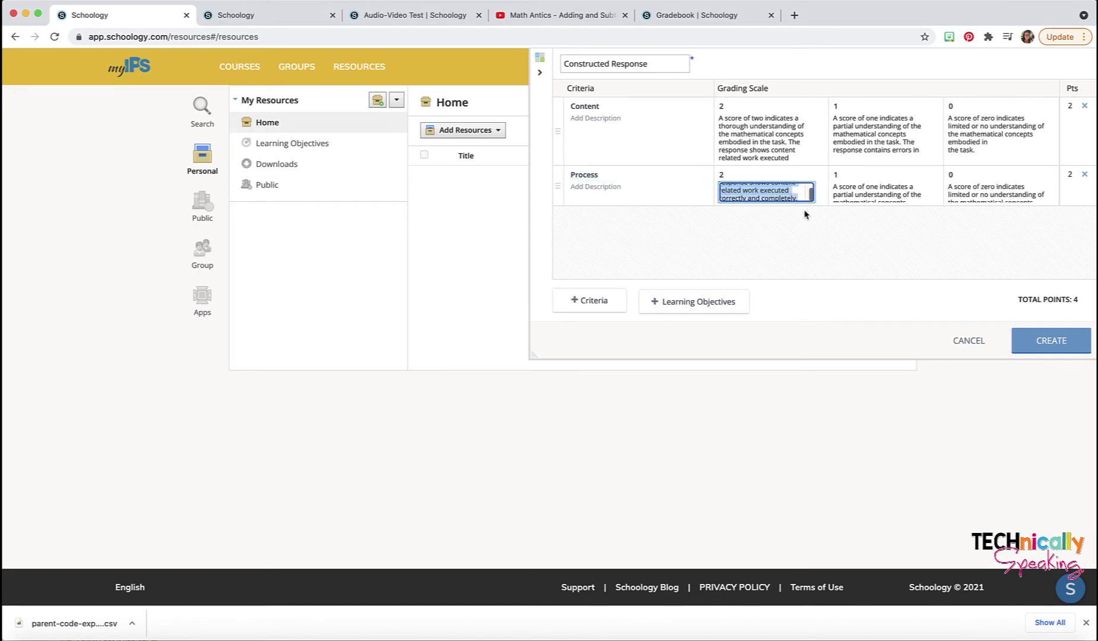
{"action": "type", "text": "thorough understanding of the processes related to the task. The response shows an appropriate strategy to solve the problem and the strategy is executed correctly and completely. It identifies all important elements of the problem and shows a complete understanding of the relationships among them."}
{"action": "scroll", "coordinate": [787, 232], "scroll_direction": "up", "scroll_amount": 1}
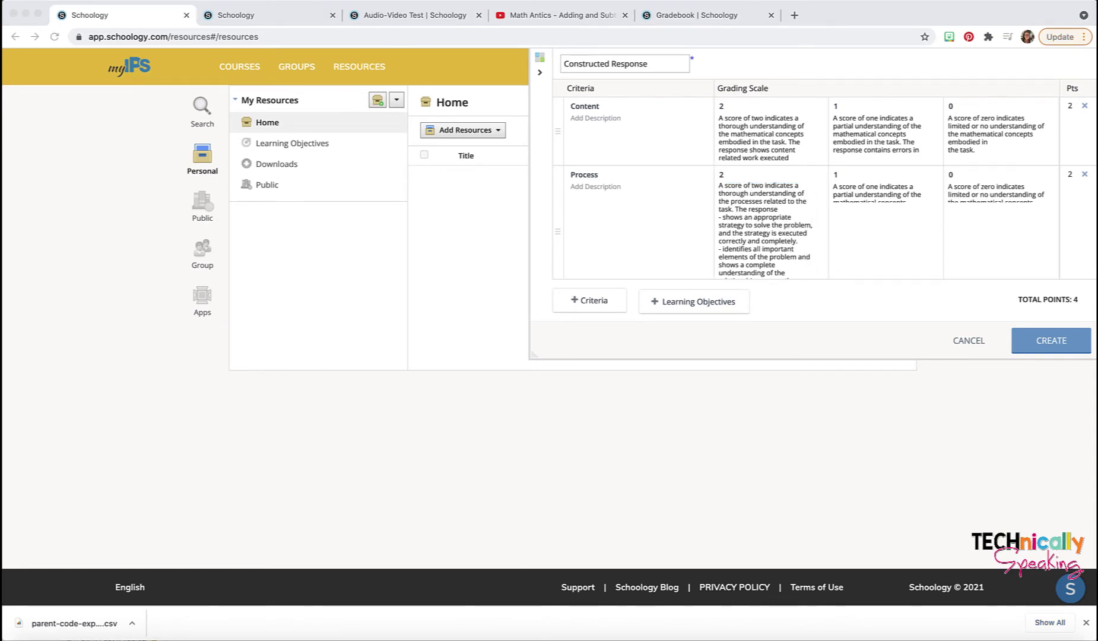
{"action": "left_click", "coordinate": [853, 206]}
{"action": "left_click_drag", "start_coordinate": [835, 188], "coordinate": [920, 235]}
{"action": "key", "text": "super+v"}
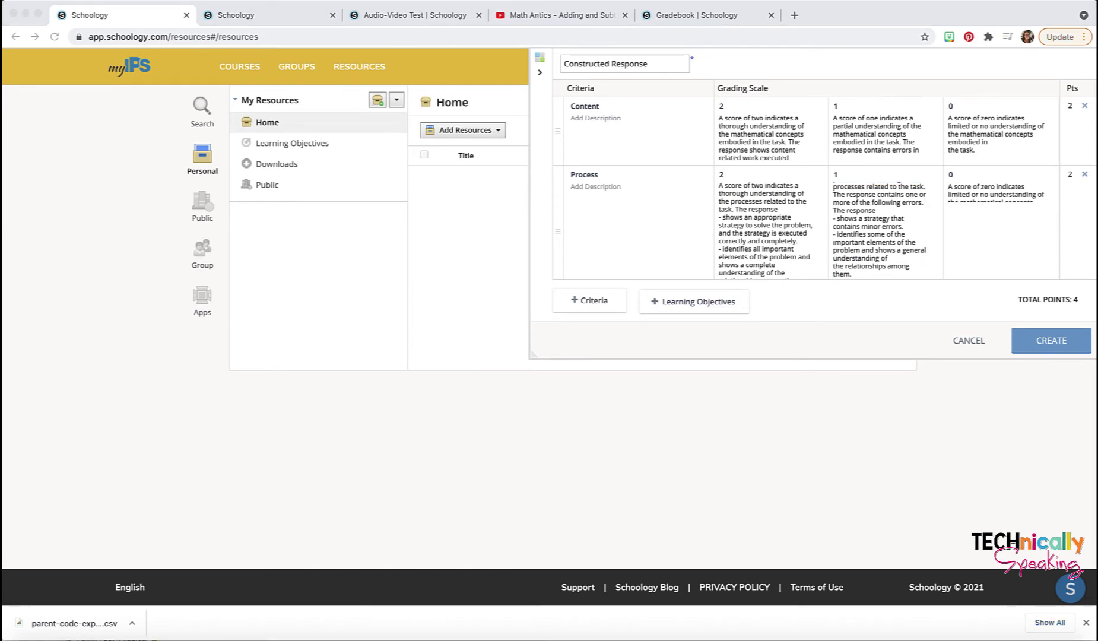
Step: Replace Process's 0-point description with the limited-or-no-understanding wording and create the rubric
{"action": "left_click", "coordinate": [970, 200]}
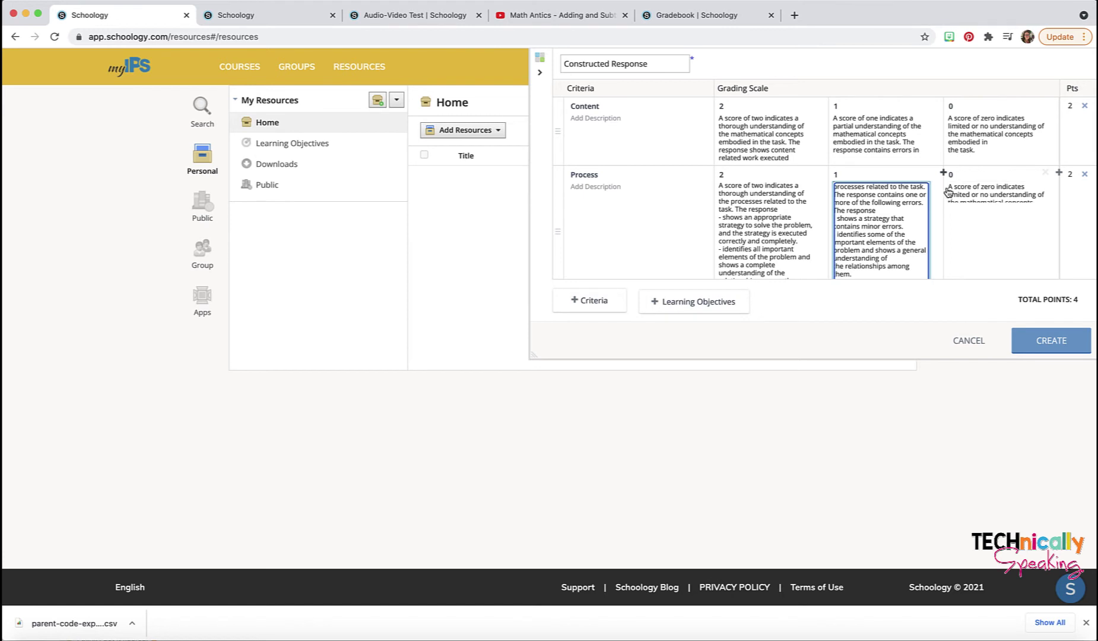
{"action": "left_click", "coordinate": [948, 187]}
{"action": "key", "text": "ctrl+a"}
{"action": "type", "text": "A score of zero indicates limited or no understanding of the processes related to the task."}
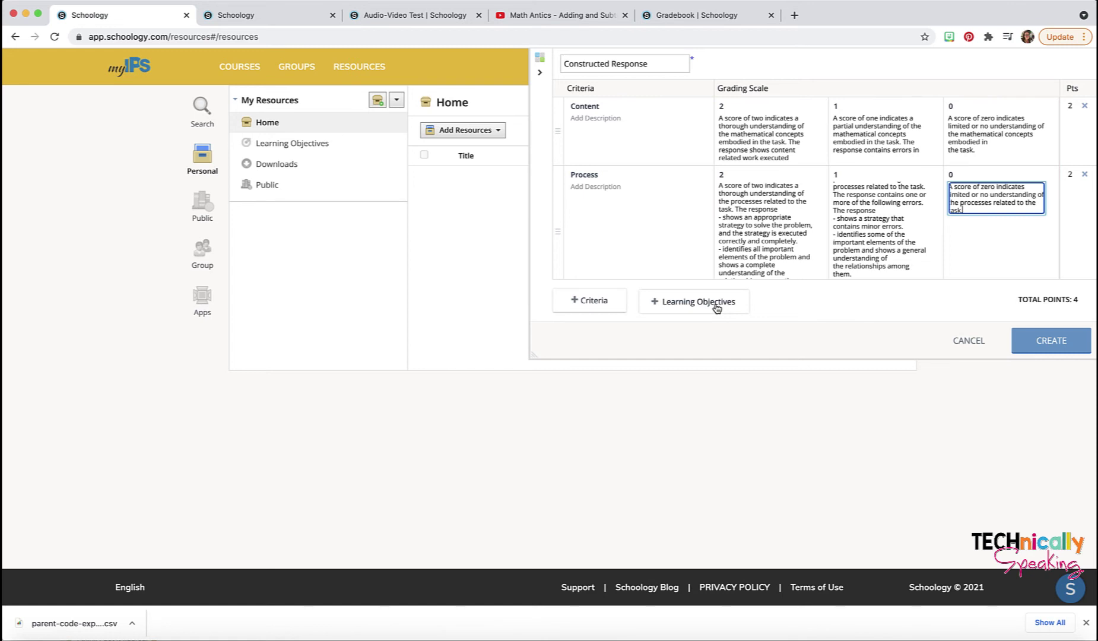
{"action": "left_click", "coordinate": [1050, 343]}
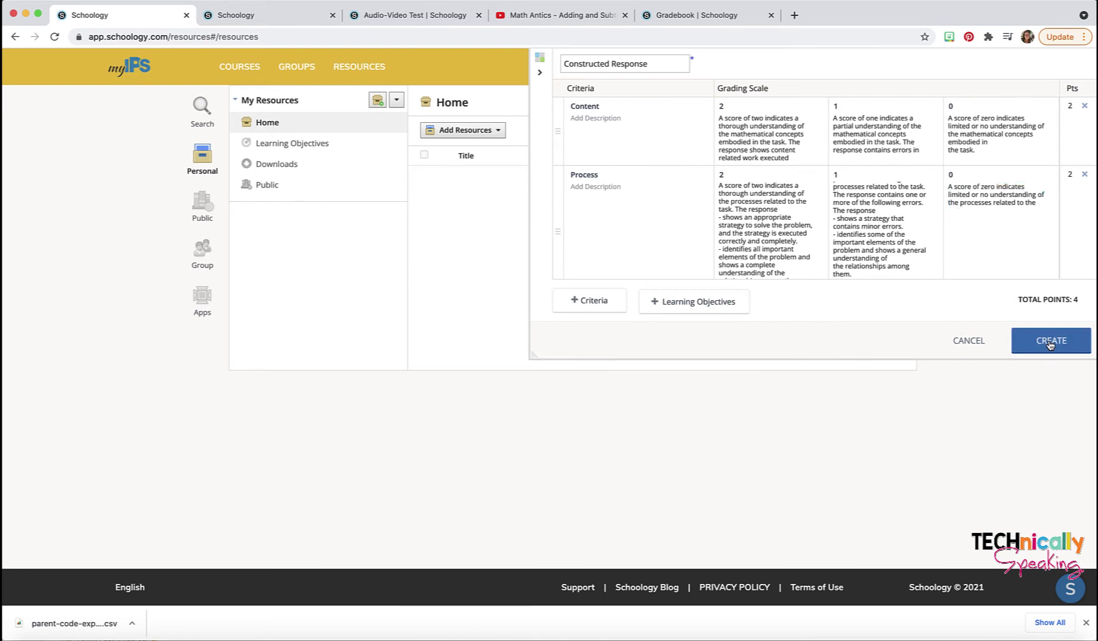
Step: Add the Constructed Response rubric to Schoology Training Course: Section 1
{"action": "left_click", "coordinate": [897, 182]}
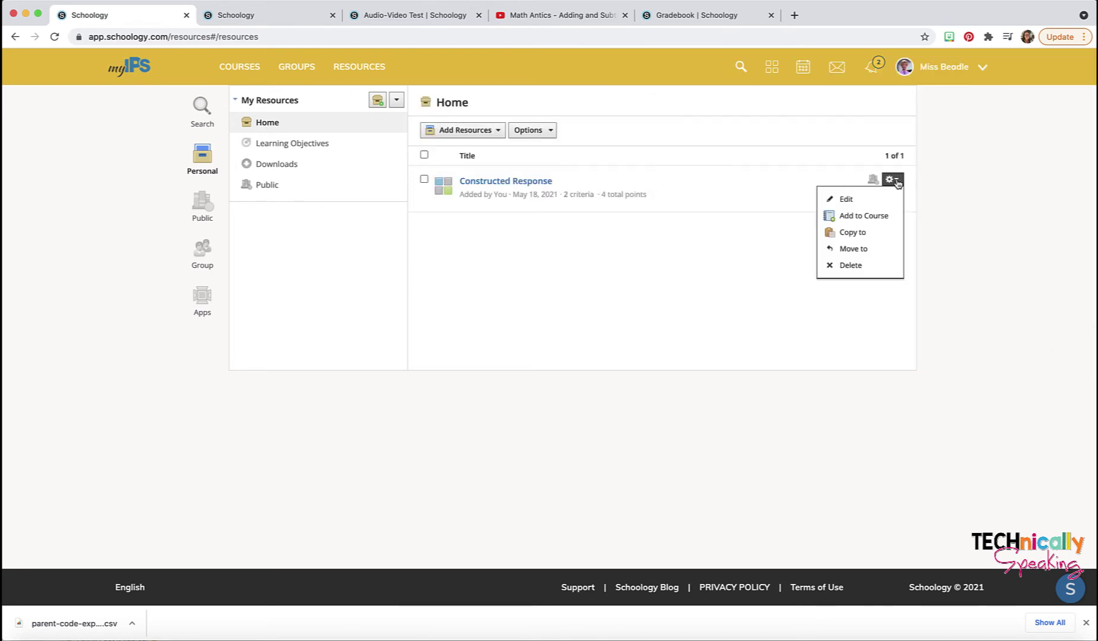
{"action": "left_click", "coordinate": [877, 217]}
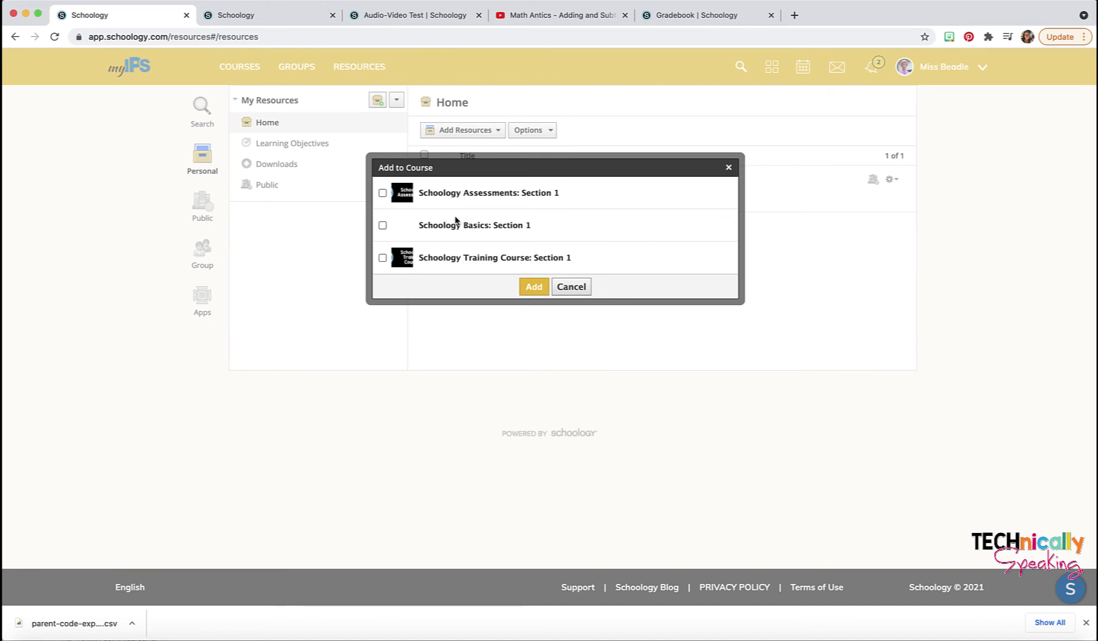
{"action": "left_click", "coordinate": [382, 257]}
{"action": "left_click", "coordinate": [534, 288]}
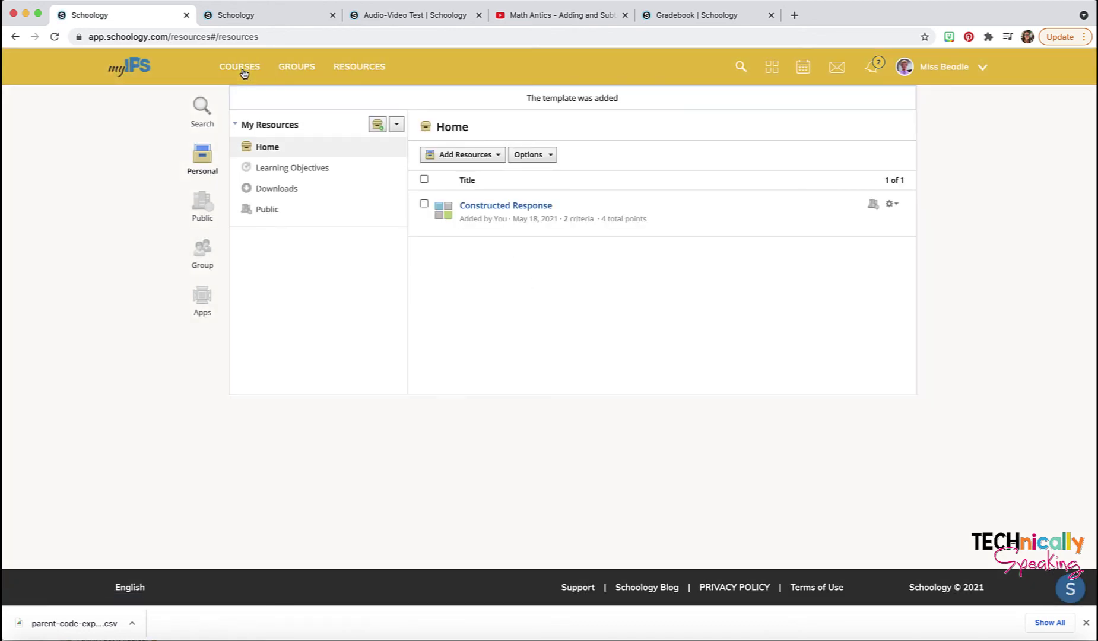
{"action": "left_click", "coordinate": [241, 69]}
Step: In Schoology Training Course, create an assignment graded with the Constructed Response rubric
{"action": "left_click", "coordinate": [250, 190]}
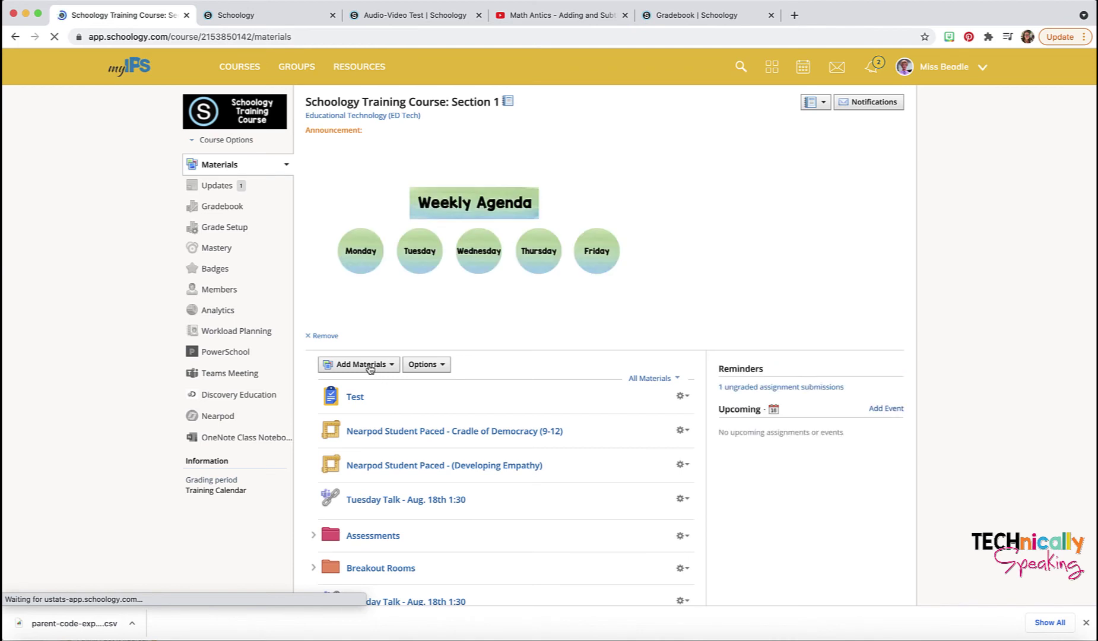
{"action": "left_click", "coordinate": [365, 365]}
{"action": "left_click", "coordinate": [368, 407]}
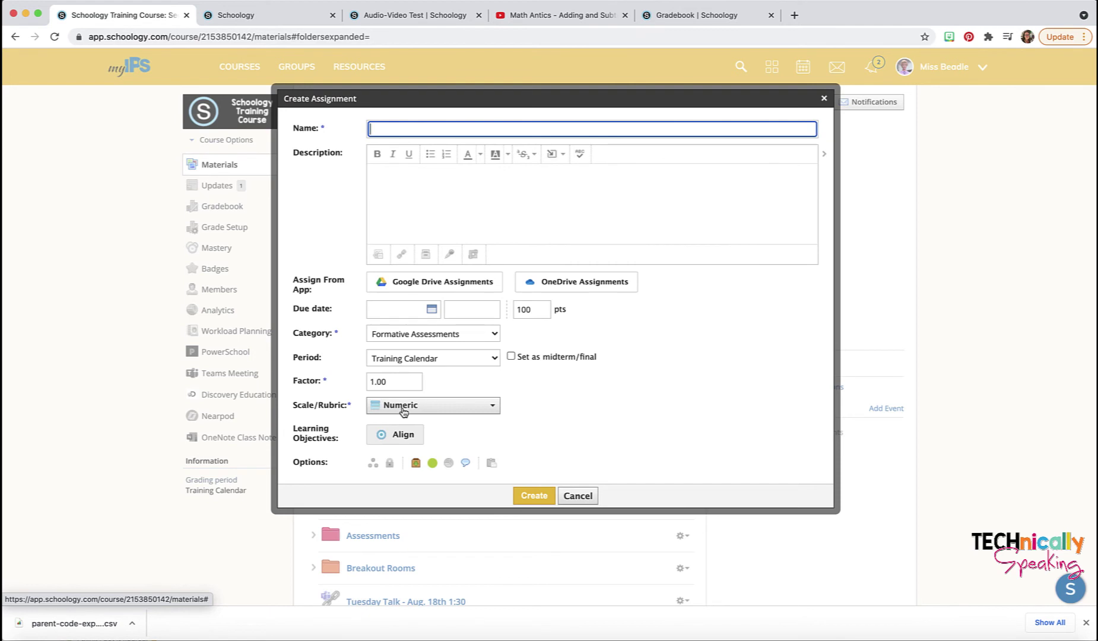
{"action": "left_click", "coordinate": [443, 411]}
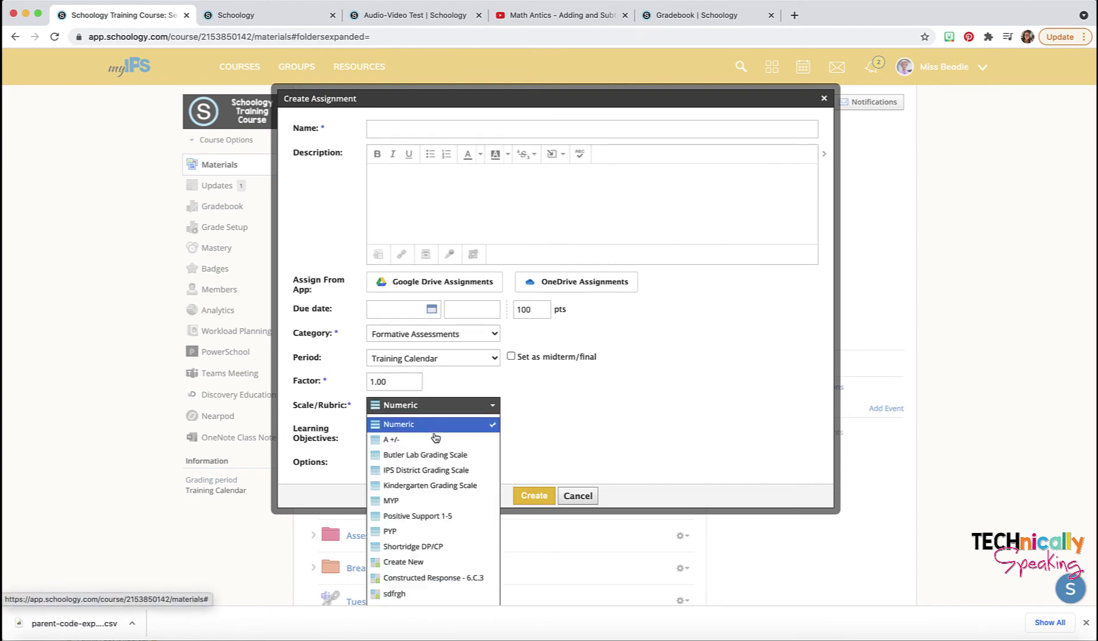
{"action": "scroll", "coordinate": [430, 451], "scroll_direction": "down", "scroll_amount": 2}
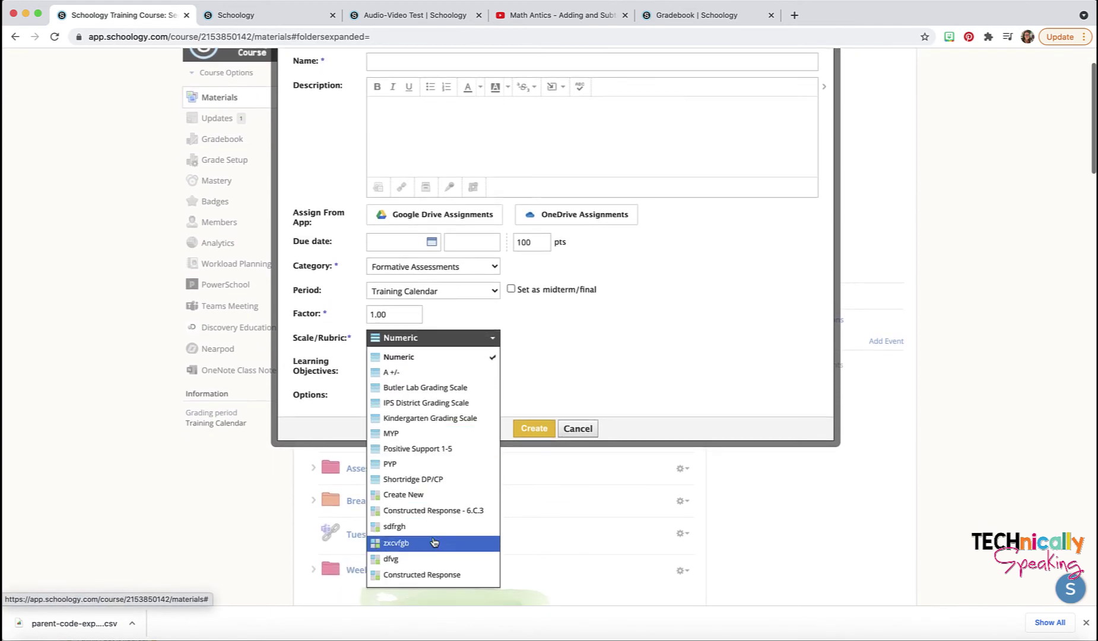
{"action": "left_click", "coordinate": [418, 582]}
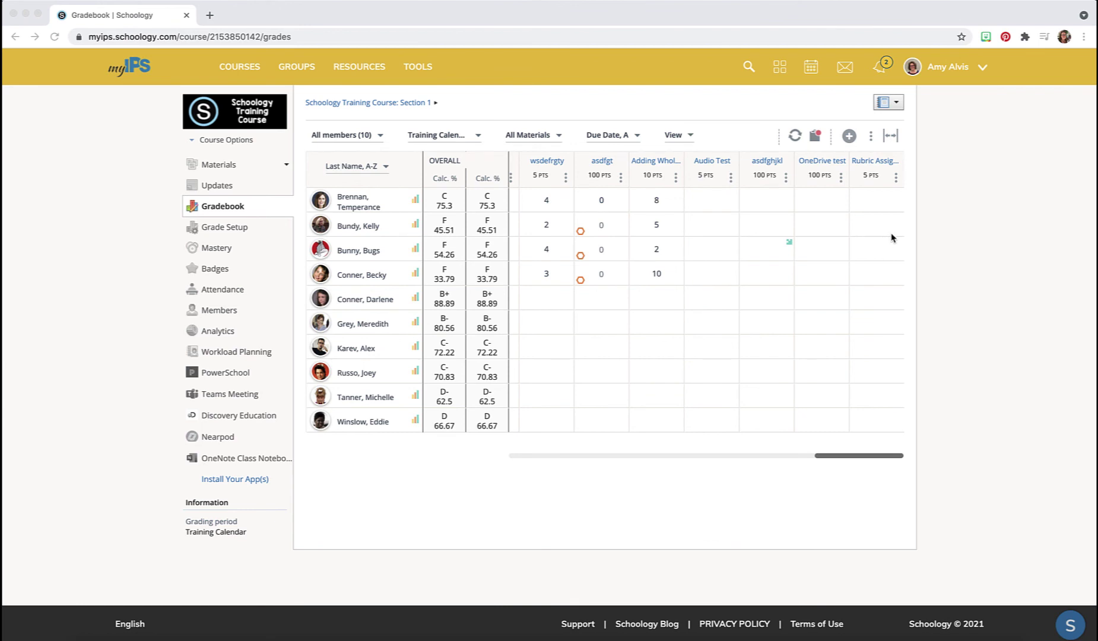
Step: Rate the first student's rubric assignment Content 1 and Process 2, saving a 4/5 grade
{"action": "left_click", "coordinate": [875, 203]}
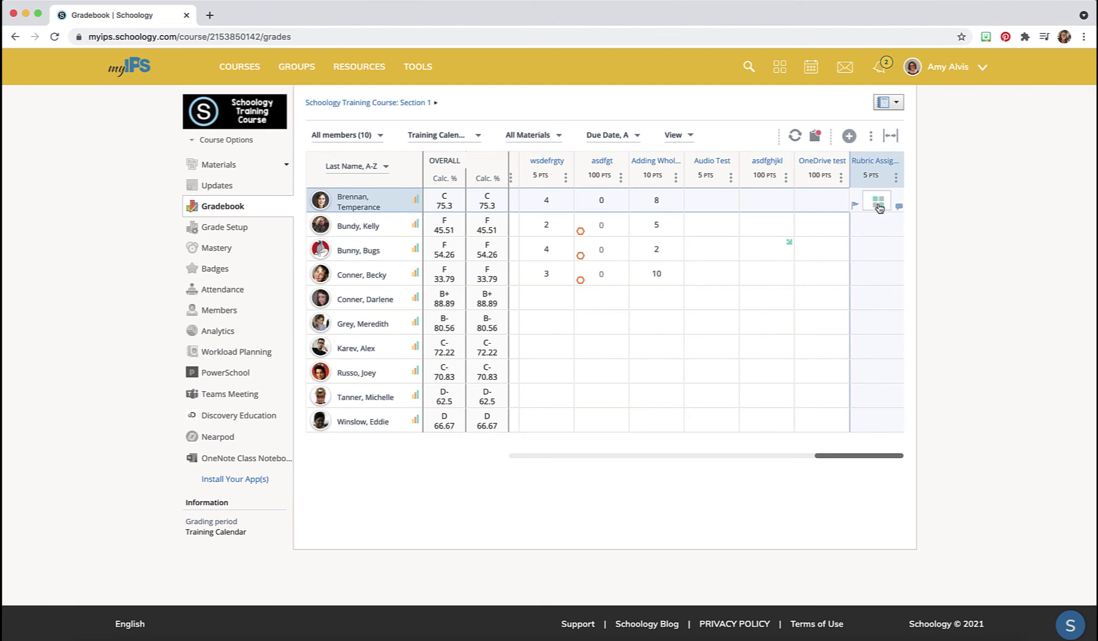
{"action": "left_click", "coordinate": [879, 203]}
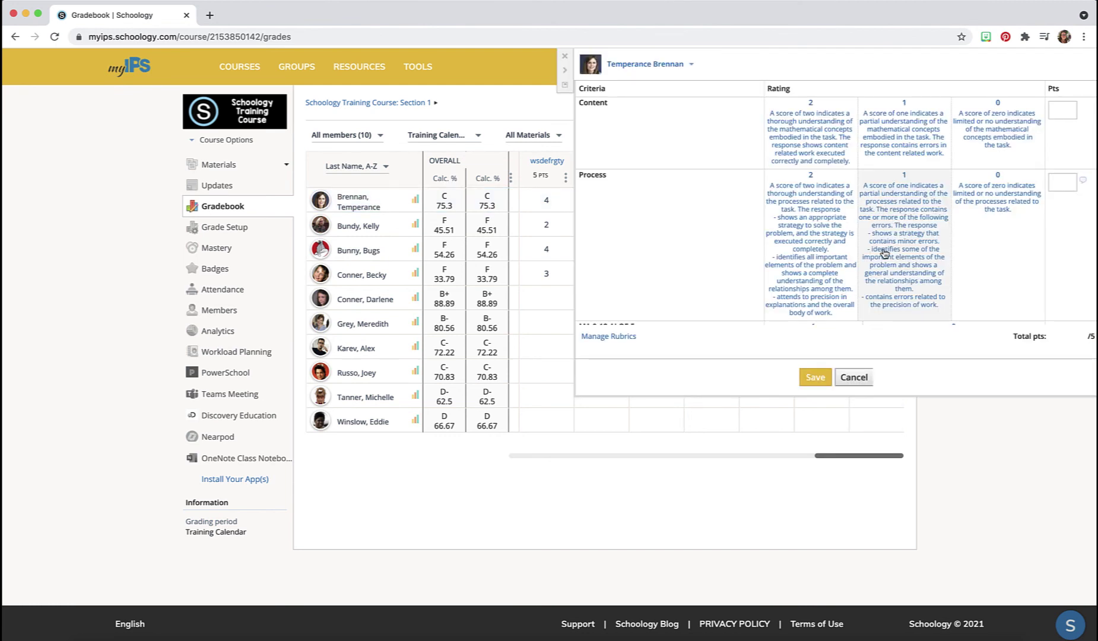
{"action": "left_click", "coordinate": [894, 140]}
{"action": "left_click", "coordinate": [825, 207]}
{"action": "scroll", "coordinate": [825, 208], "scroll_direction": "down", "scroll_amount": 2}
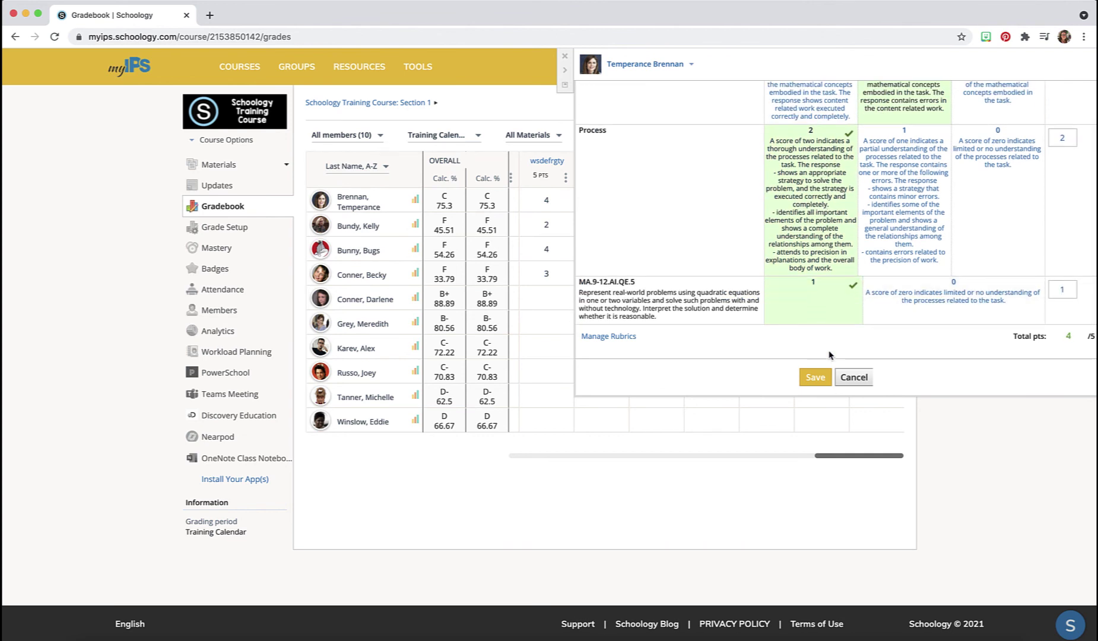
{"action": "left_click", "coordinate": [815, 378]}
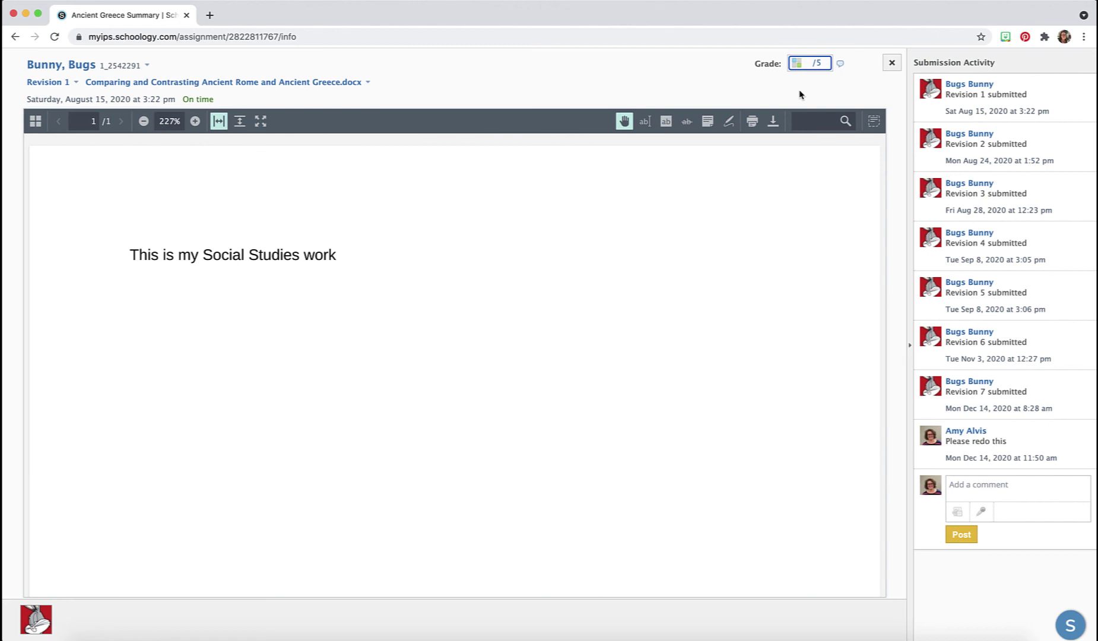
Step: Open rubric grading on the submission and rate Content 2 and Process 2
{"action": "left_click", "coordinate": [798, 65]}
{"action": "left_click", "coordinate": [798, 68]}
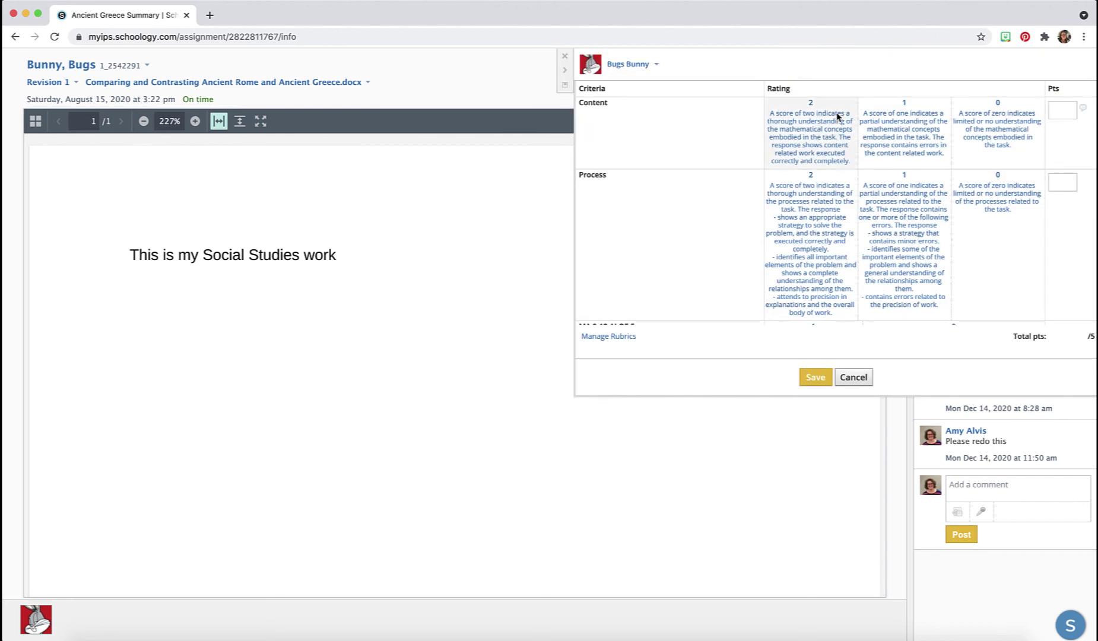
{"action": "left_click", "coordinate": [824, 153]}
{"action": "left_click", "coordinate": [817, 202]}
{"action": "scroll", "coordinate": [817, 202], "scroll_direction": "down", "scroll_amount": 1}
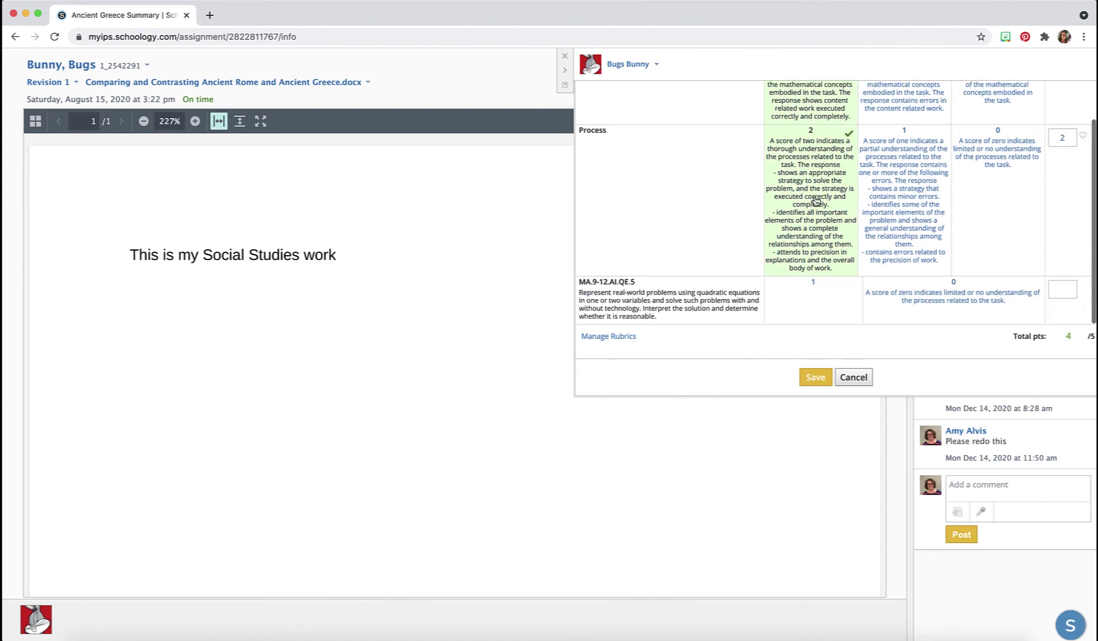